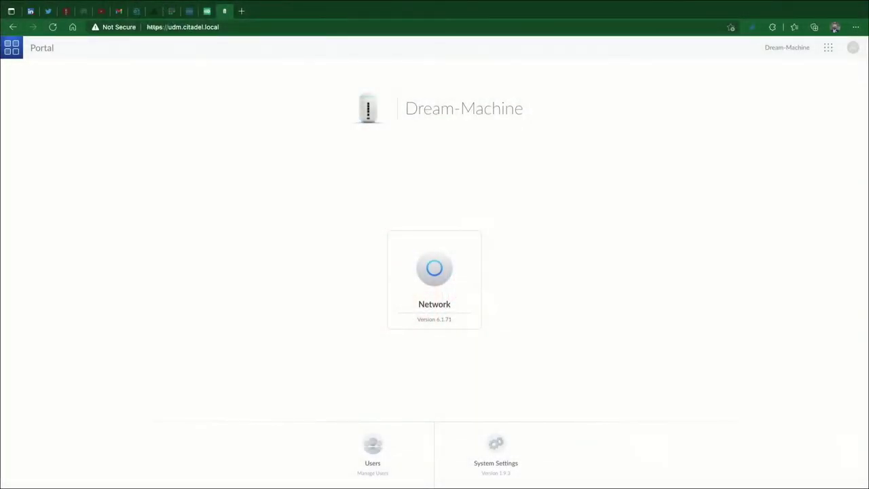
Start a new network in the Dream-Machine's network settings and name it harvester.
{"action": "left_click", "coordinate": [438, 288]}
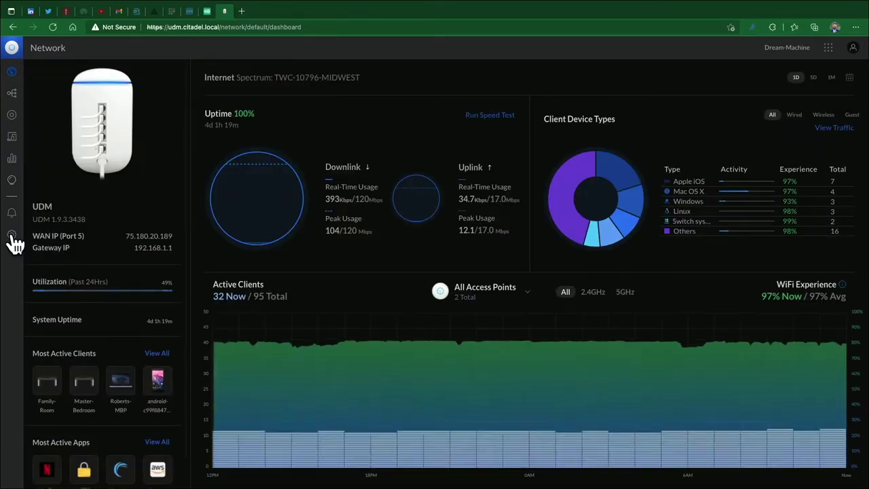
{"action": "left_click", "coordinate": [12, 235]}
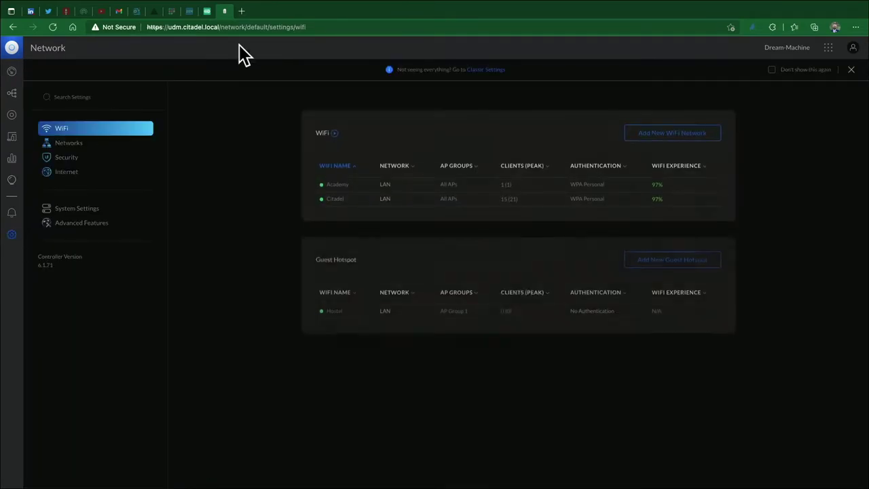
{"action": "left_click", "coordinate": [72, 145]}
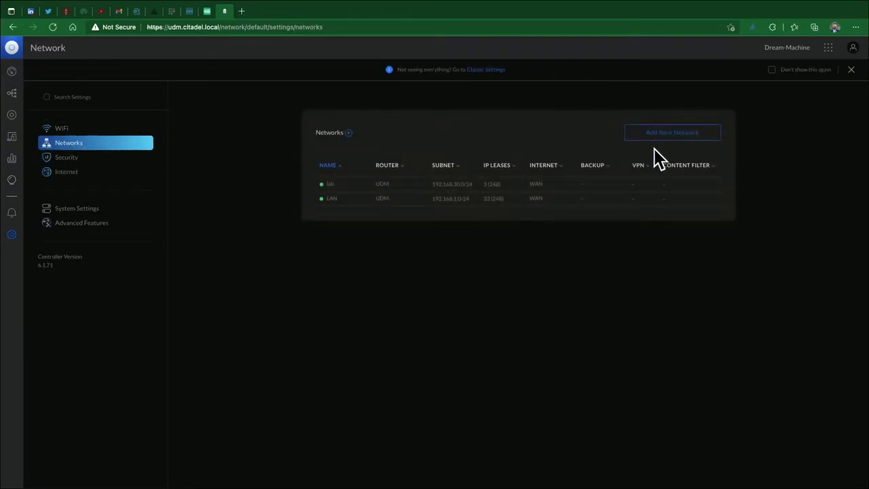
{"action": "left_click", "coordinate": [661, 138]}
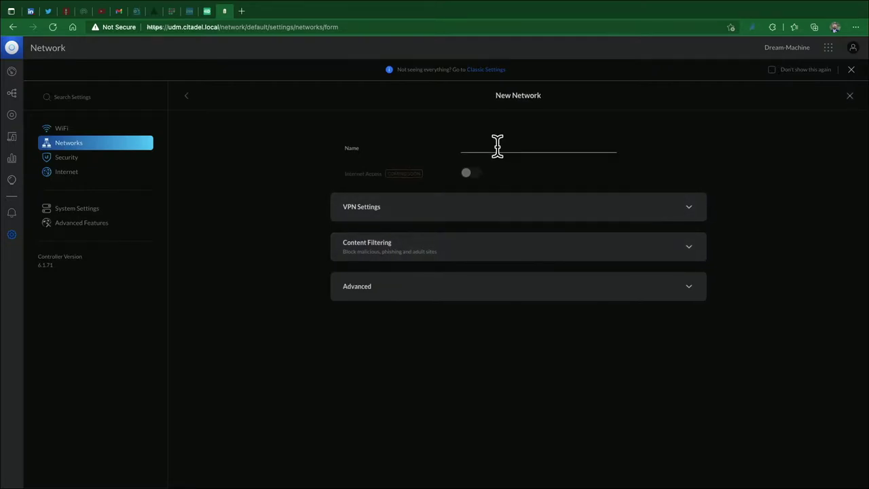
{"action": "left_click", "coordinate": [497, 148]}
{"action": "type", "text": "harvest"}
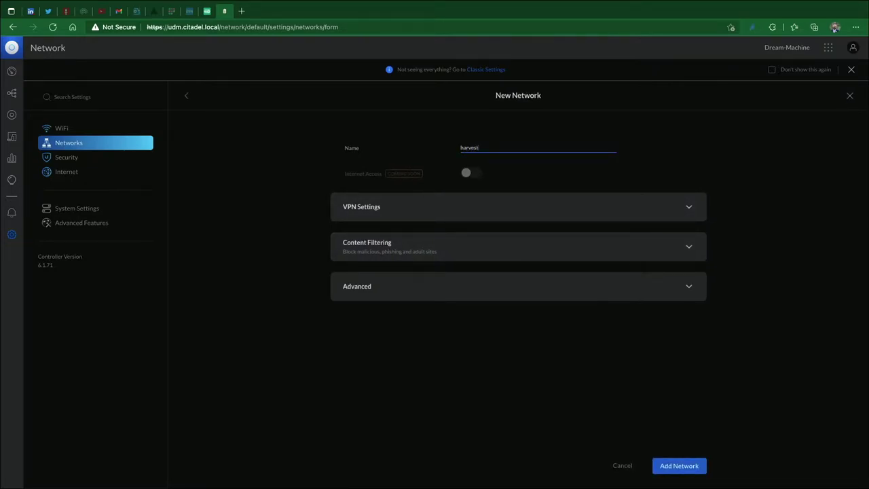
{"action": "type", "text": "er"}
In the network's advanced options, set the domain name to citadel.local and turn off Auto Scale Network.
{"action": "left_click", "coordinate": [469, 287]}
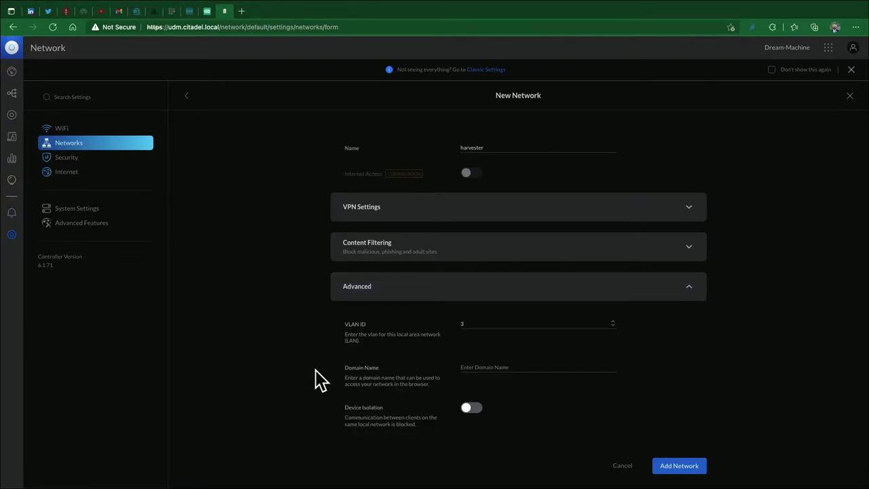
{"action": "scroll", "coordinate": [320, 380], "scroll_direction": "down", "scroll_amount": 2}
{"action": "left_click", "coordinate": [511, 290]}
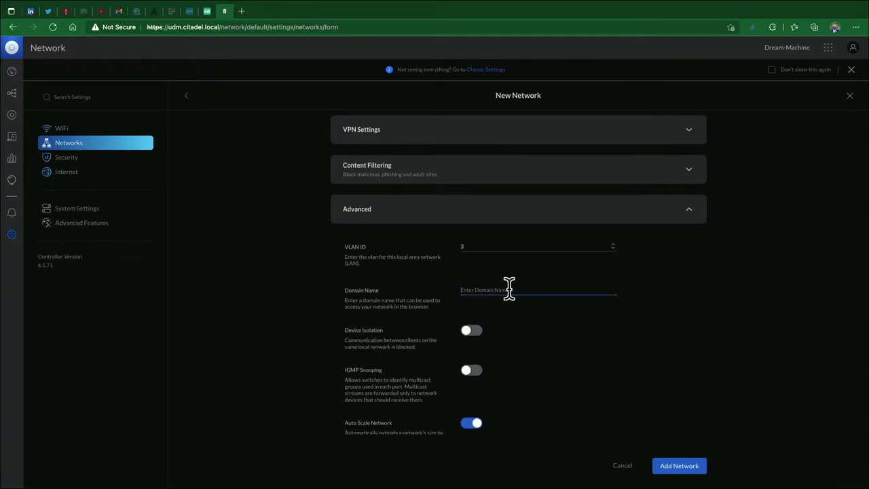
{"action": "type", "text": "citadel.local"}
{"action": "scroll", "coordinate": [446, 287], "scroll_direction": "down", "scroll_amount": 3}
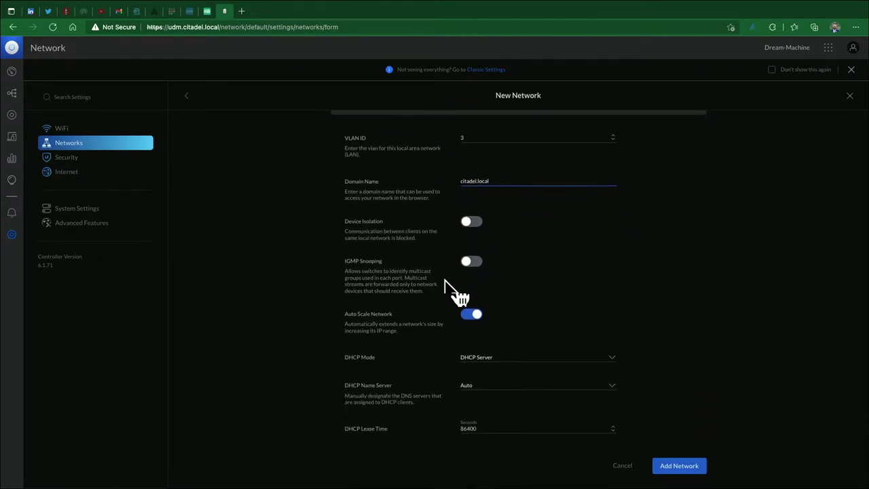
{"action": "left_click", "coordinate": [474, 320]}
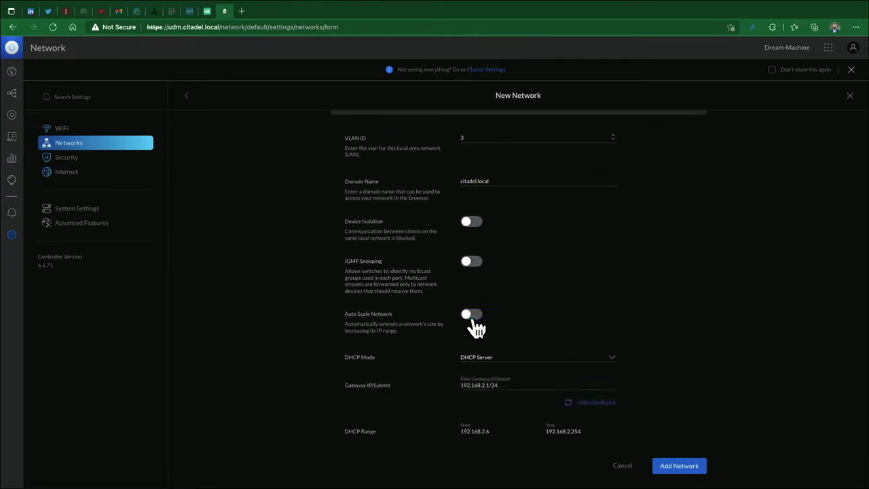
Set the new network's DHCP Name Server mode to Manual.
{"action": "scroll", "coordinate": [514, 378], "scroll_direction": "down", "scroll_amount": 1}
{"action": "scroll", "coordinate": [514, 378], "scroll_direction": "down", "scroll_amount": 2}
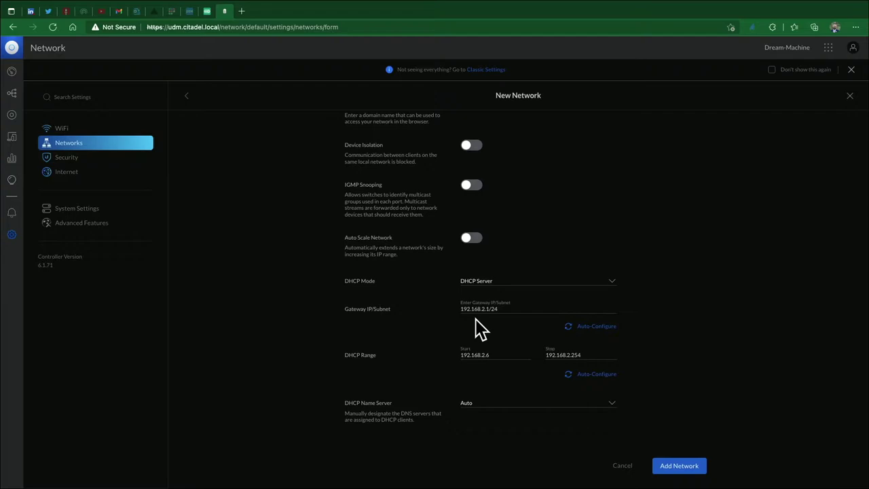
{"action": "scroll", "coordinate": [481, 329], "scroll_direction": "down", "scroll_amount": 2}
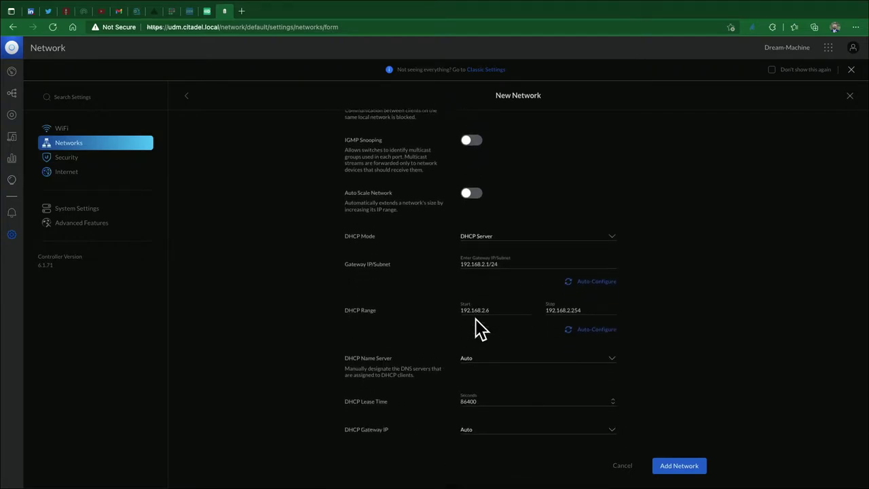
{"action": "scroll", "coordinate": [481, 319], "scroll_direction": "down", "scroll_amount": 1}
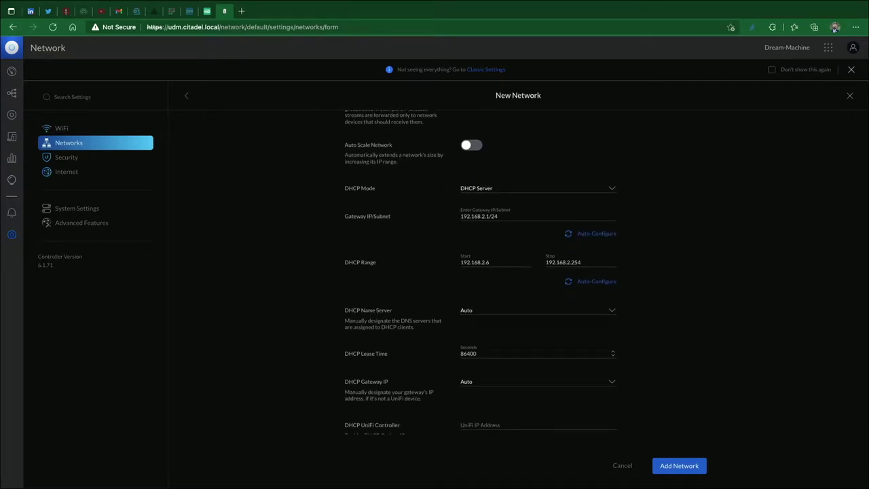
{"action": "left_click", "coordinate": [500, 313]}
{"action": "left_click", "coordinate": [492, 323]}
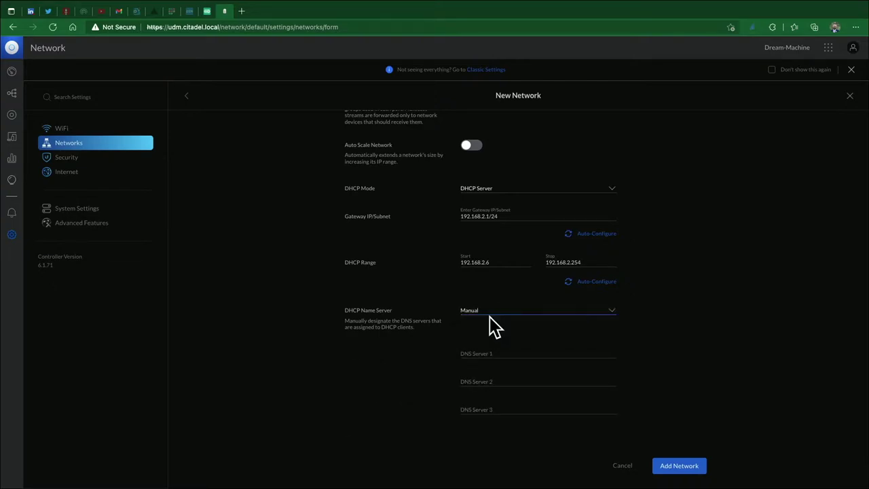
Set DNS Server 1 to 192.168.1.139 and DNS Server 2 to 1.0.0.1.
{"action": "scroll", "coordinate": [323, 304], "scroll_direction": "down", "scroll_amount": 2}
{"action": "left_click", "coordinate": [492, 286]}
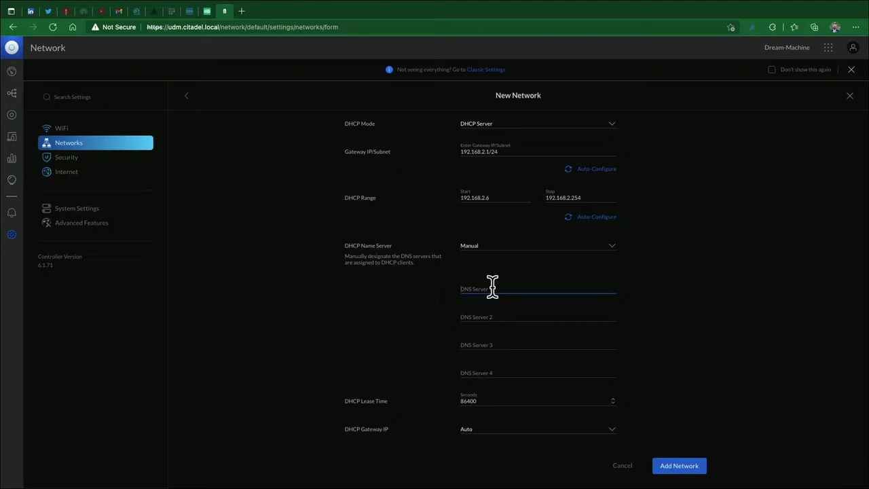
{"action": "type", "text": "192.168.1.139"}
{"action": "left_click", "coordinate": [500, 313]}
{"action": "type", "text": "1.0.0."}
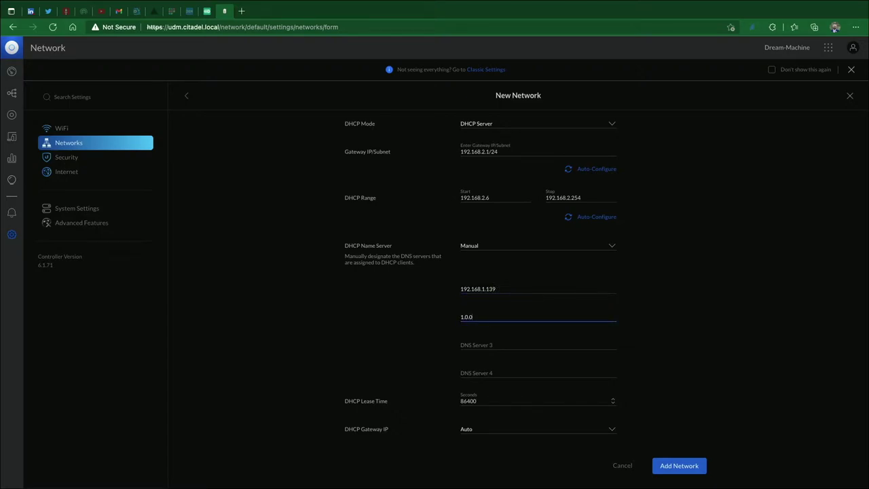
{"action": "type", "text": "1"}
Set DNS Server 3 to 8.8.8.8 and DNS Server 4 to 8.8.4.4.
{"action": "left_click", "coordinate": [502, 344]}
{"action": "type", "text": "8.8.8"}
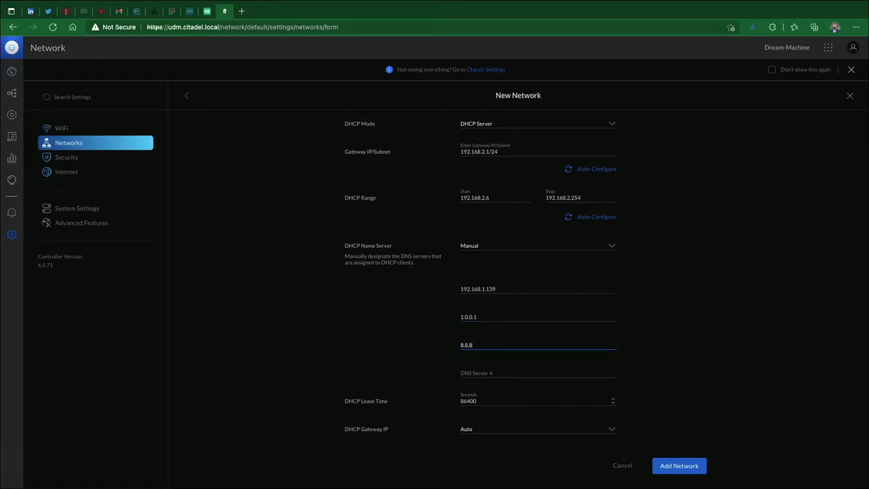
{"action": "type", "text": ".8"}
{"action": "left_click", "coordinate": [503, 372]}
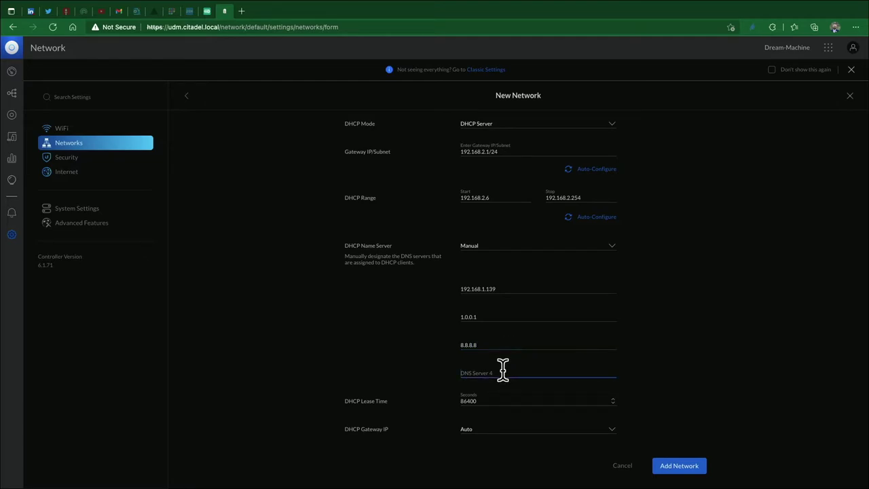
{"action": "type", "text": "8.8.4.4"}
Look through the remaining DHCP options and add the harvester network with them left at their defaults.
{"action": "scroll", "coordinate": [390, 335], "scroll_direction": "down", "scroll_amount": 5}
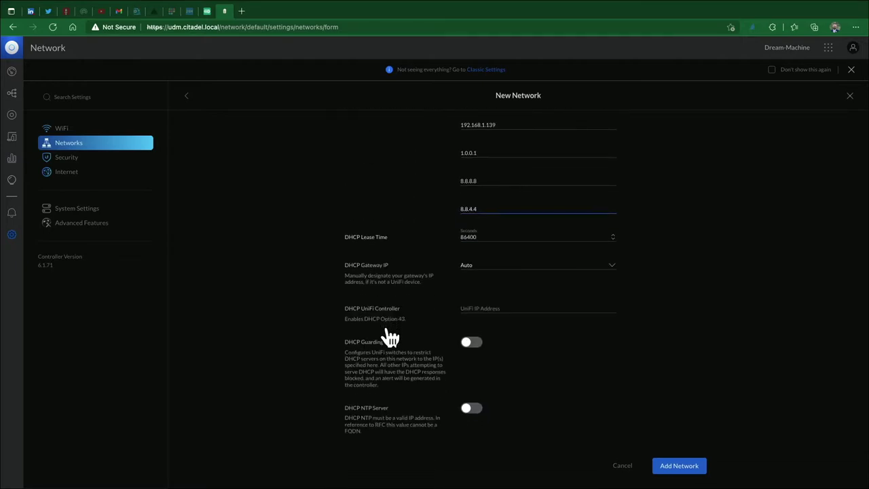
{"action": "scroll", "coordinate": [390, 336], "scroll_direction": "down", "scroll_amount": 3}
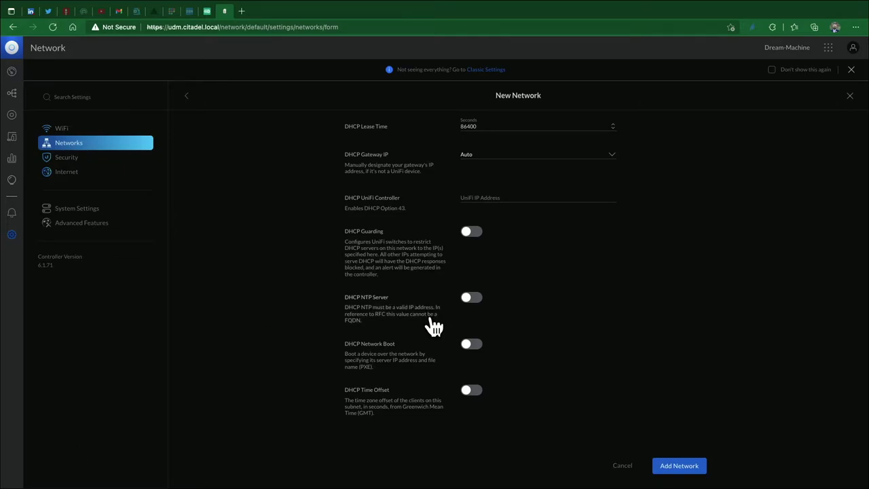
{"action": "scroll", "coordinate": [430, 323], "scroll_direction": "down", "scroll_amount": 4}
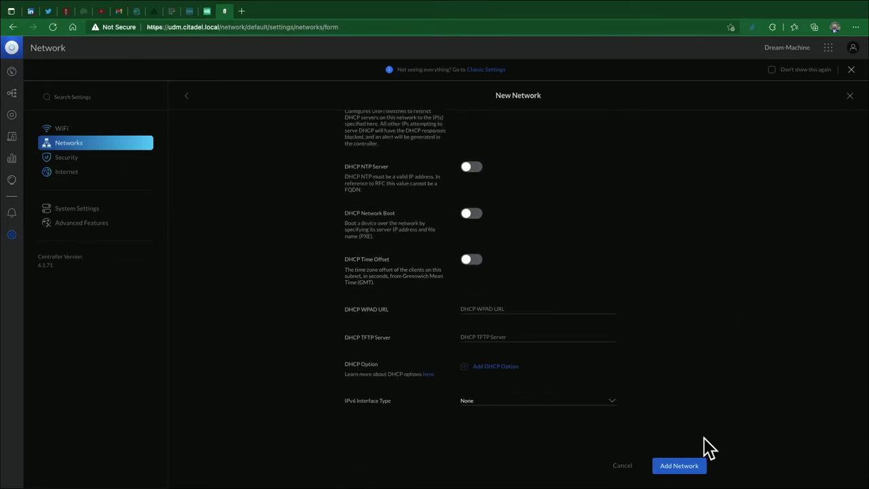
{"action": "left_click", "coordinate": [683, 467]}
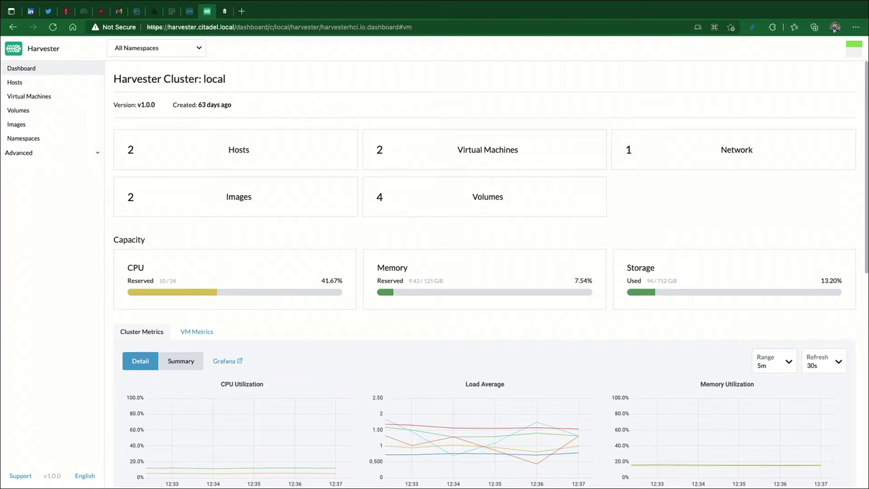
In Harvester, start a new network in the default namespace, named vlan3, with VLAN ID 3.
{"action": "left_click", "coordinate": [60, 158]}
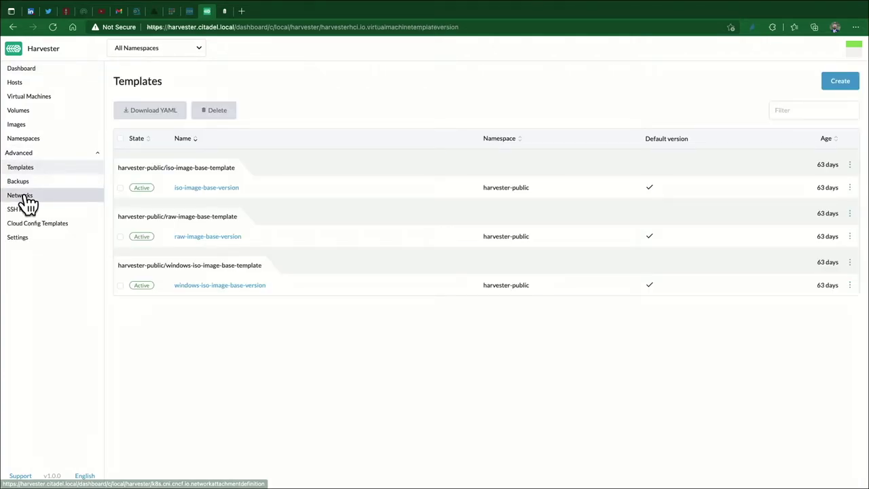
{"action": "left_click", "coordinate": [20, 196]}
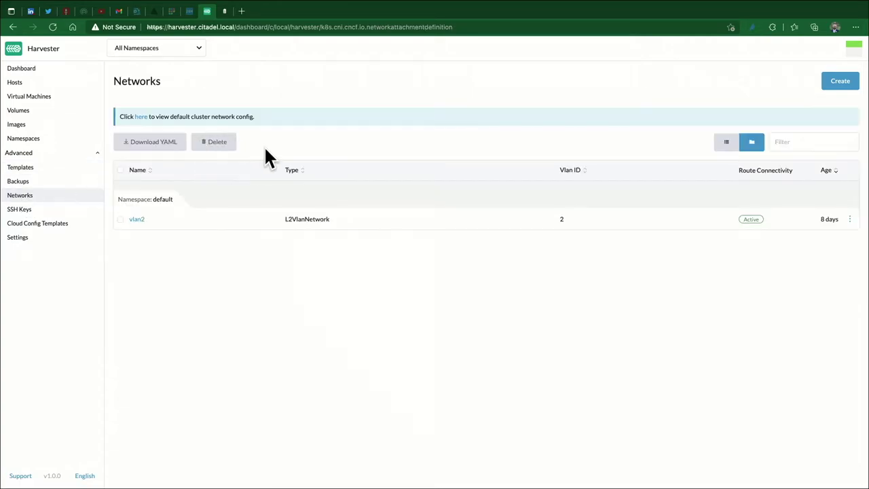
{"action": "left_click", "coordinate": [842, 82]}
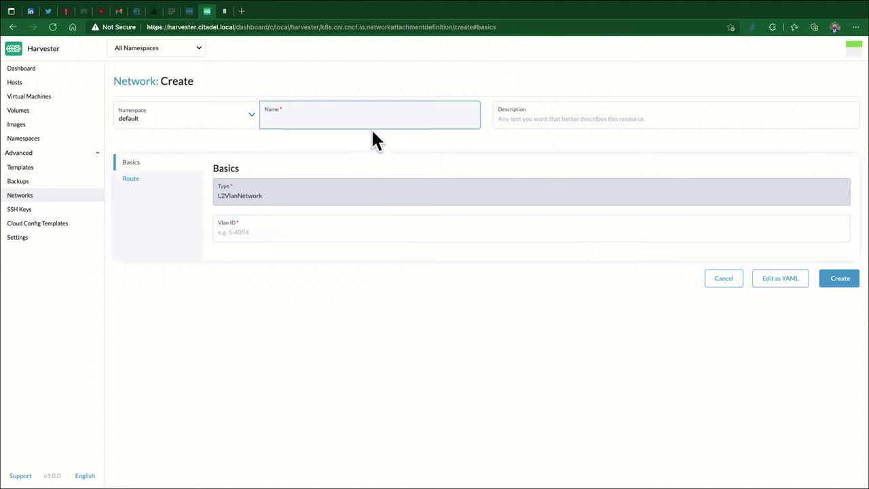
{"action": "left_click", "coordinate": [370, 120]}
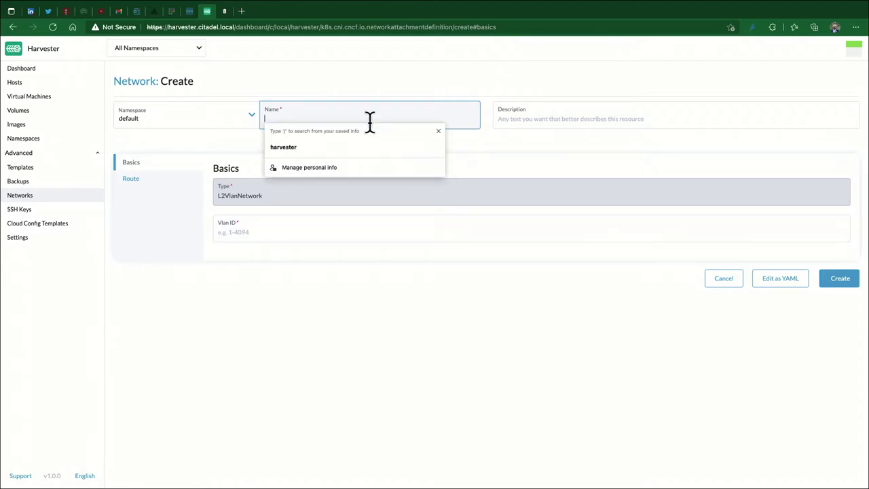
{"action": "type", "text": "v"}
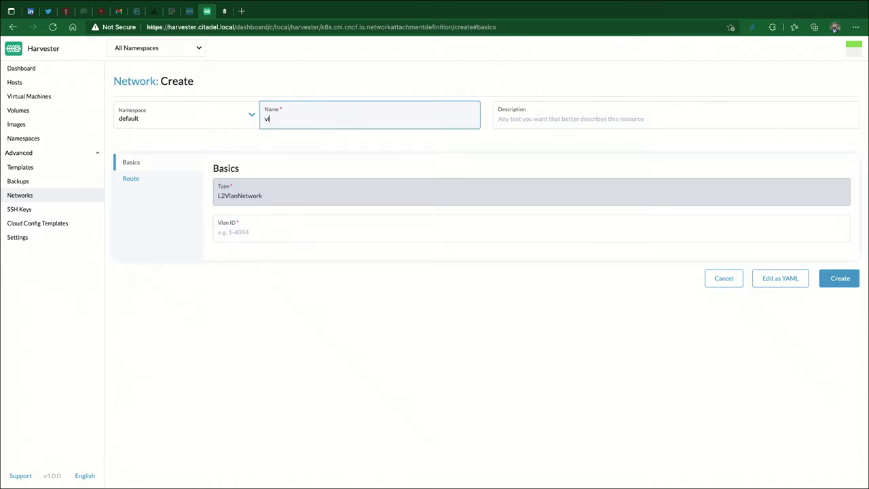
{"action": "type", "text": "lan3"}
{"action": "left_click", "coordinate": [280, 234]}
{"action": "left_click", "coordinate": [270, 229]}
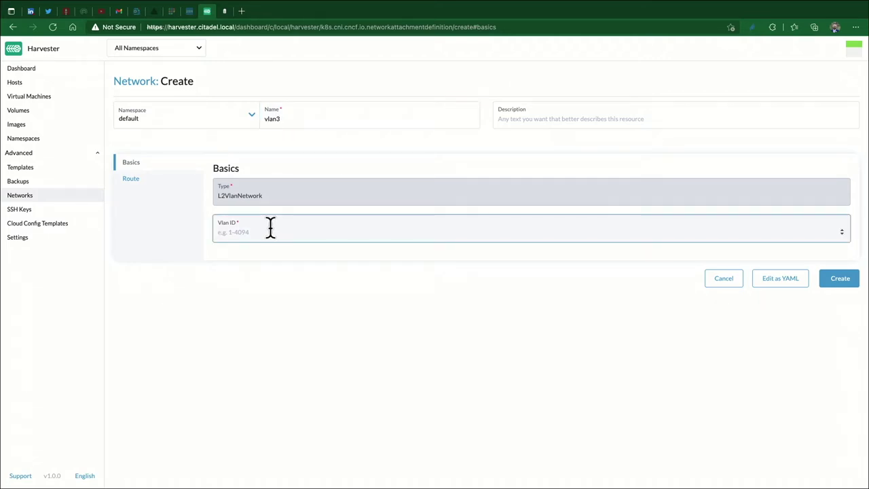
{"action": "type", "text": "4"}
Set the vlan3 route to Manual with CIDR 192.168.2.1/24 and gateway 192.168.2.1, and create the network.
{"action": "left_click", "coordinate": [138, 182]}
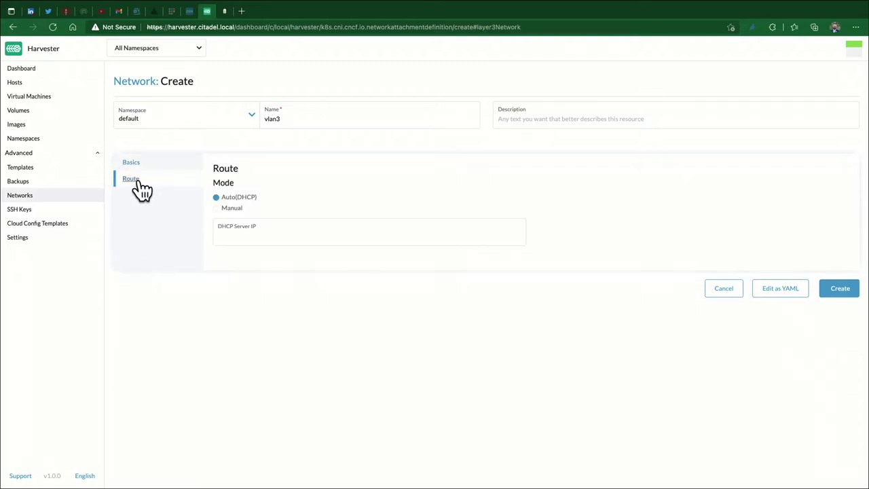
{"action": "left_click", "coordinate": [221, 209]}
{"action": "left_click", "coordinate": [292, 235]}
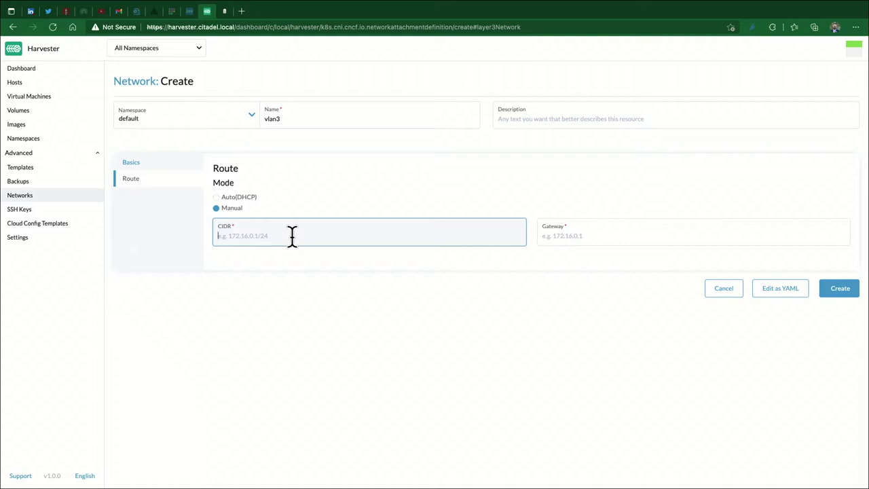
{"action": "type", "text": "192.168.2.1"}
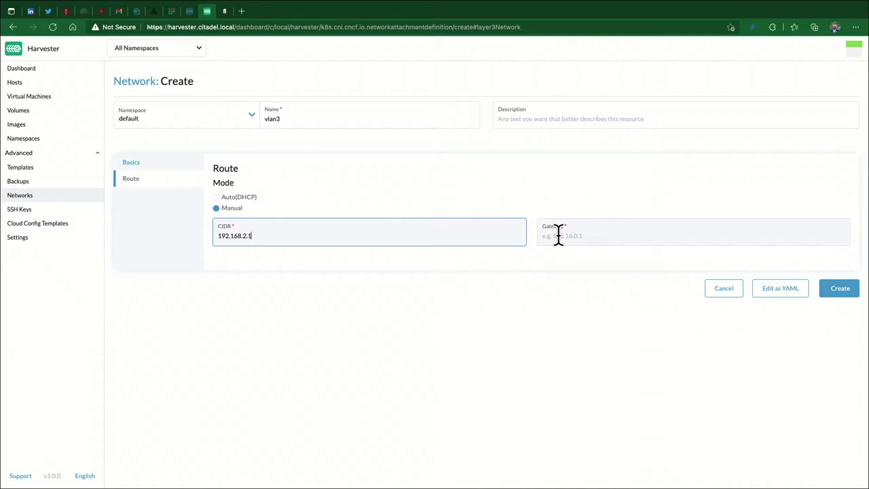
{"action": "type", "text": "/24"}
{"action": "left_click", "coordinate": [601, 235]}
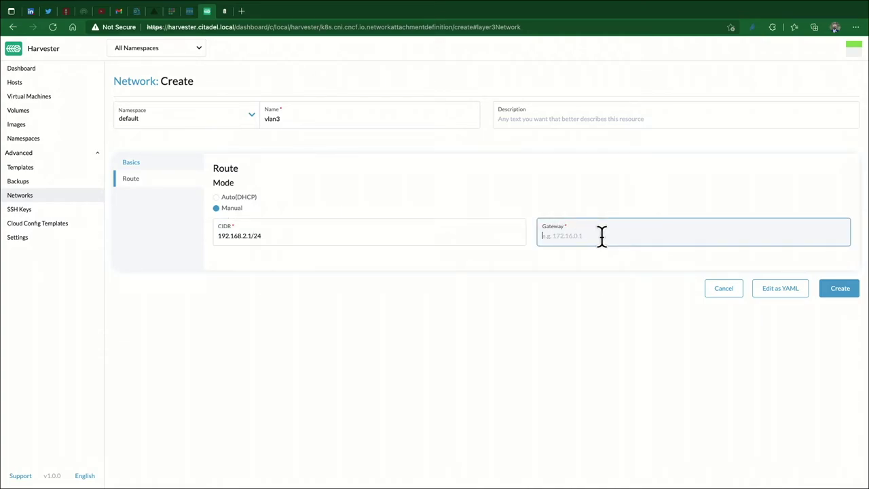
{"action": "type", "text": "192.168.2.1"}
{"action": "left_click", "coordinate": [836, 291]}
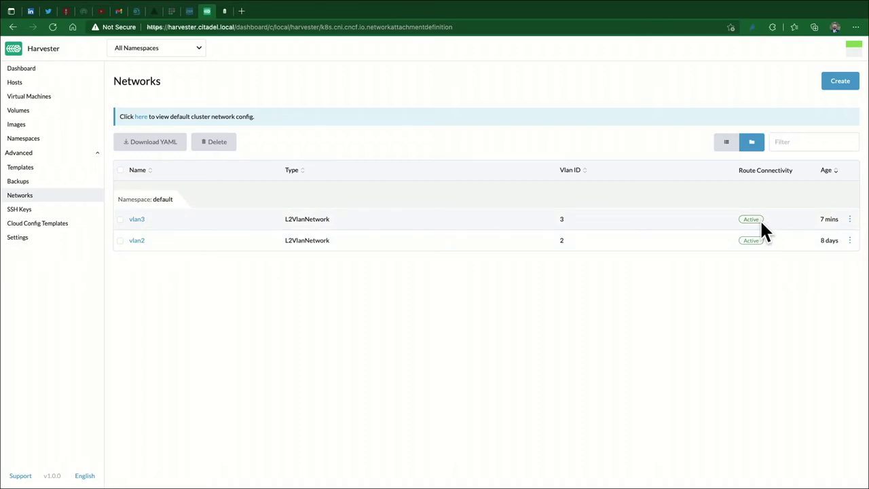
Edit the configuration of the vmtest virtual machine, switching its network to default/vlan3, and save it.
{"action": "left_click", "coordinate": [30, 103]}
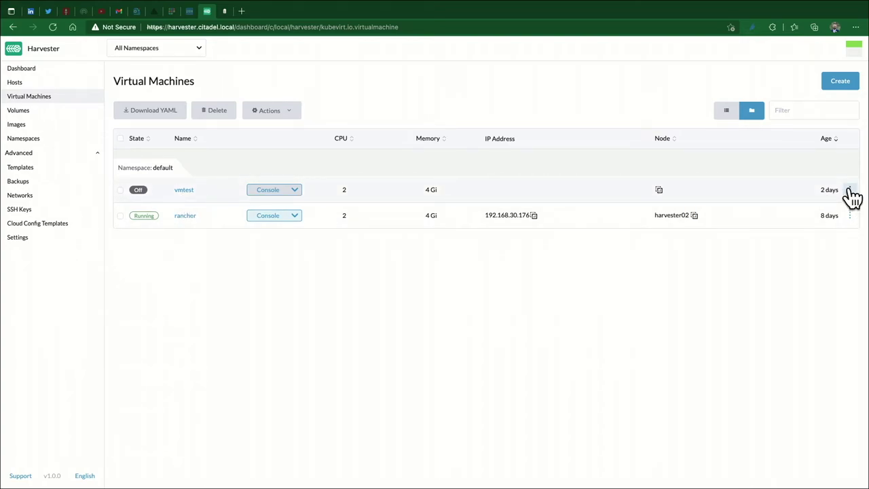
{"action": "left_click", "coordinate": [850, 191]}
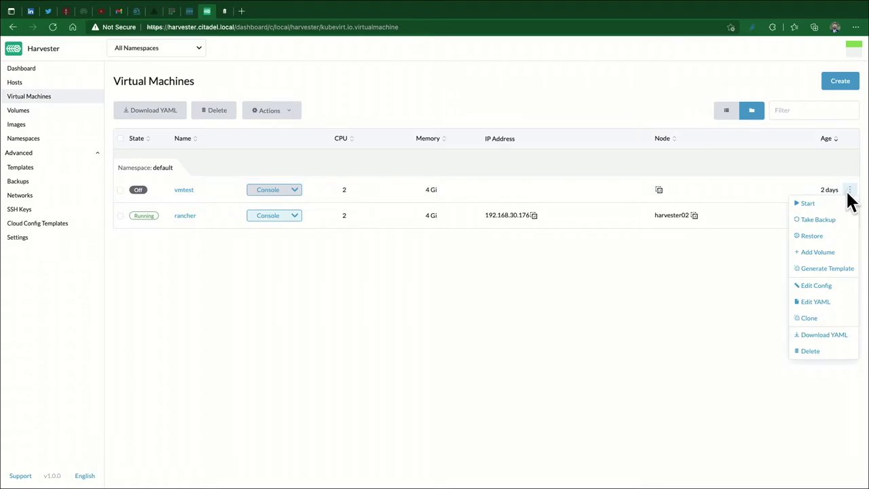
{"action": "left_click", "coordinate": [827, 288]}
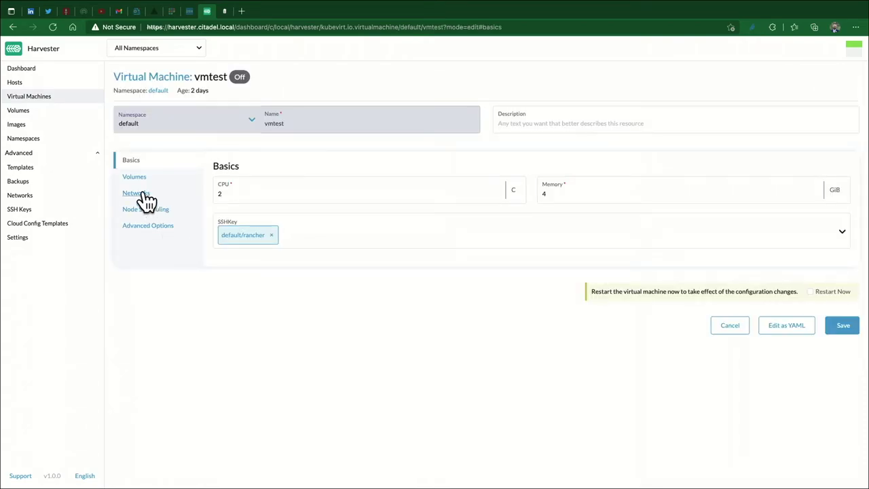
{"action": "left_click", "coordinate": [141, 194]}
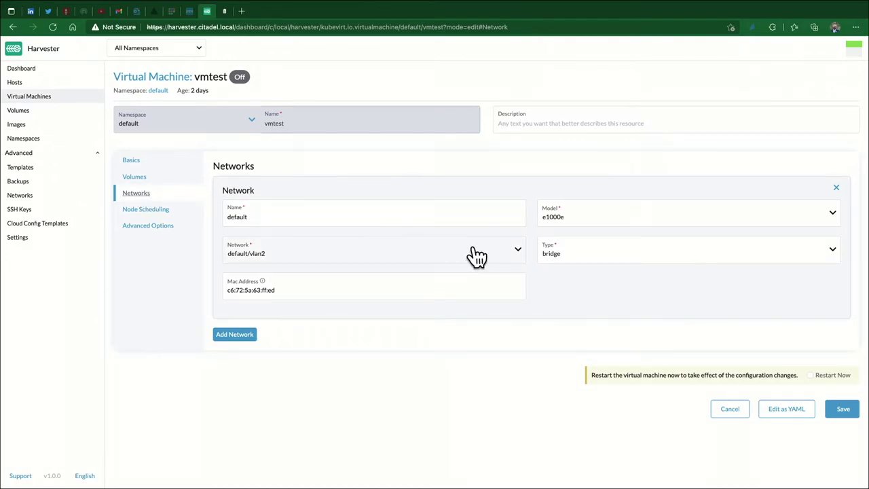
{"action": "left_click", "coordinate": [516, 247]}
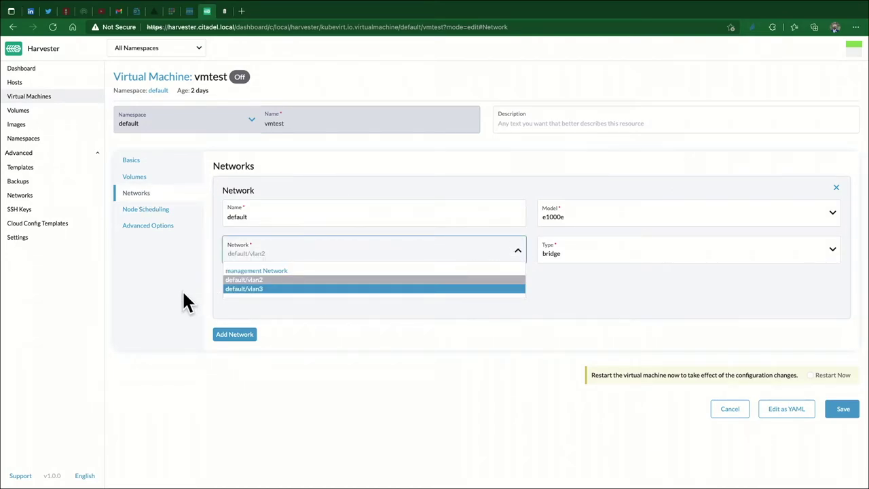
{"action": "left_click", "coordinate": [232, 291]}
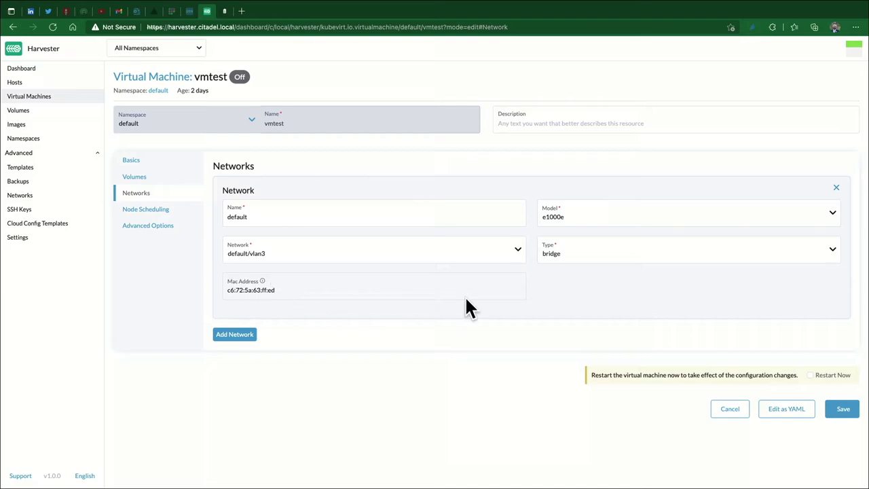
{"action": "left_click", "coordinate": [843, 410]}
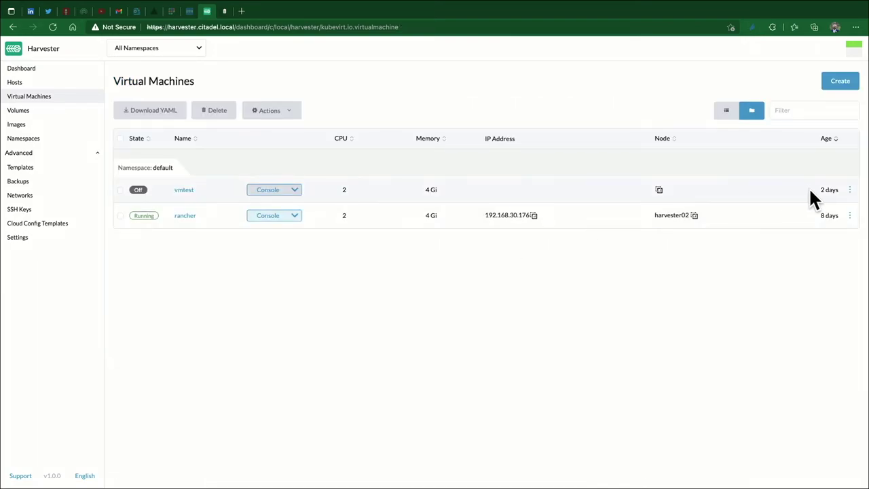
Start the vmtest virtual machine and collapse the Advanced section of the navigation.
{"action": "left_click", "coordinate": [849, 190]}
{"action": "left_click", "coordinate": [824, 203]}
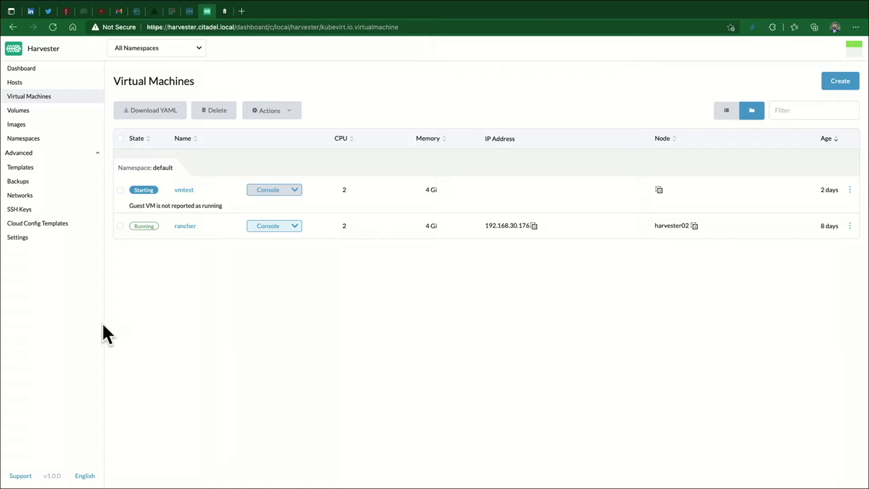
{"action": "left_click", "coordinate": [97, 154]}
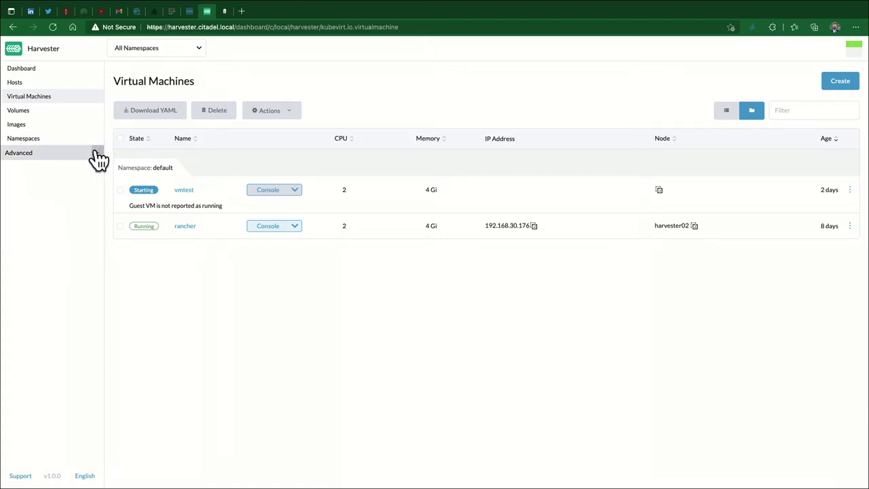
Switch to the UniFi Dream Machine and check the client list for devices connected to the harvester network.
{"action": "left_click", "coordinate": [224, 11]}
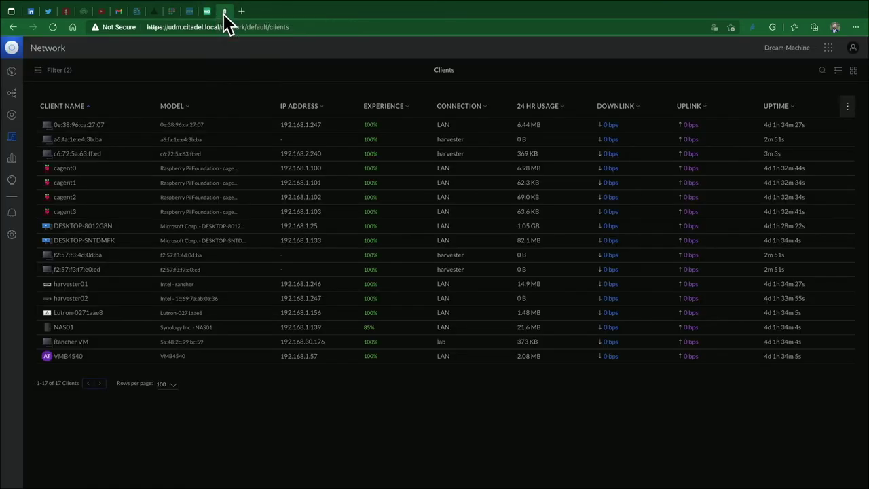
{"action": "left_click", "coordinate": [56, 30]}
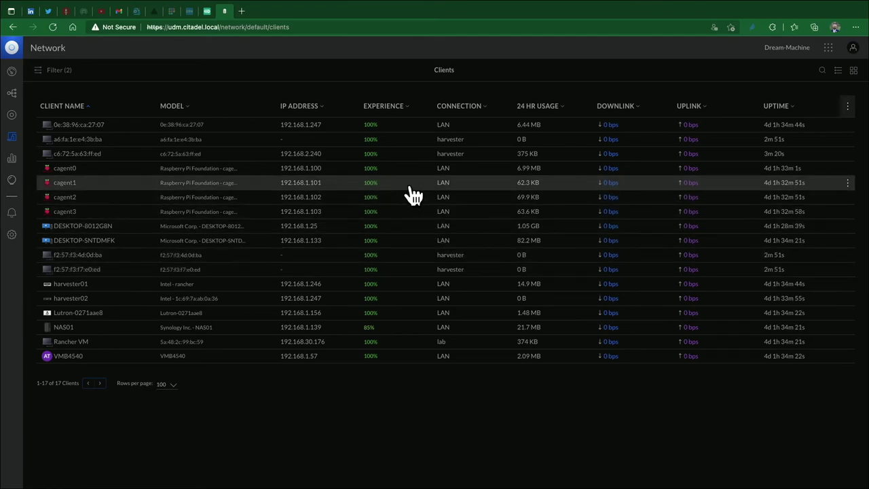
Return to Harvester and open the vmtest console in Web VNC to read the machine's IP address.
{"action": "left_click", "coordinate": [207, 11]}
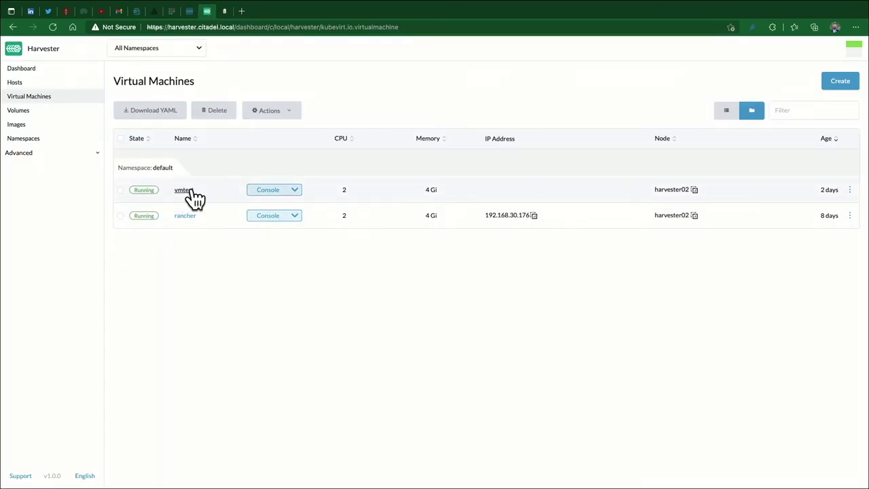
{"action": "left_click", "coordinate": [296, 193]}
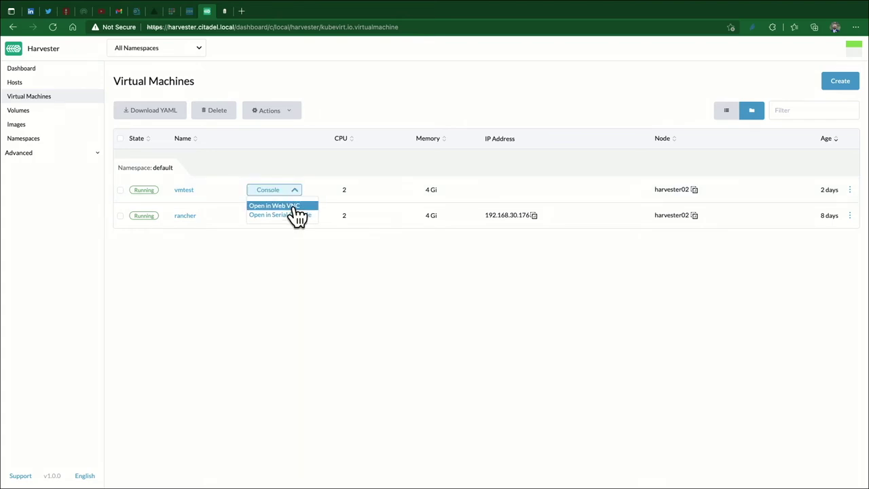
{"action": "left_click", "coordinate": [297, 207]}
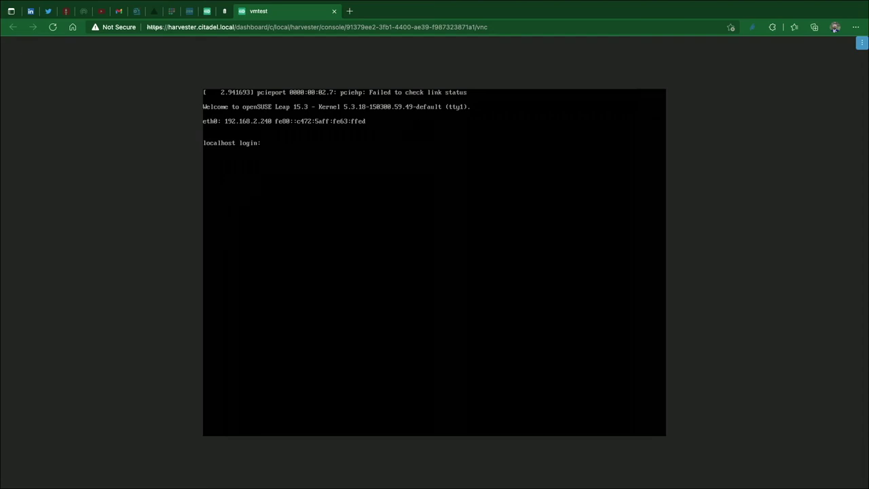
Back in the UniFi client list, open the details of the harvester network client with IP address 192.168.2.240.
{"action": "left_click", "coordinate": [224, 11]}
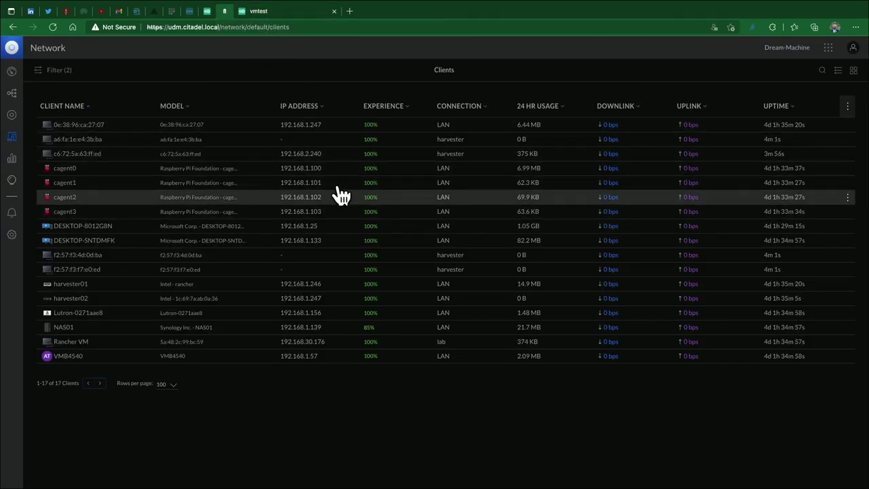
{"action": "left_click", "coordinate": [338, 158]}
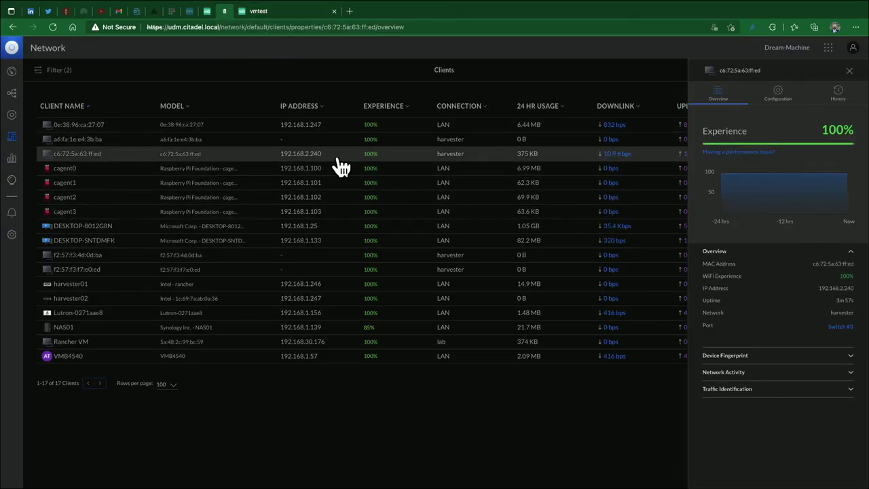